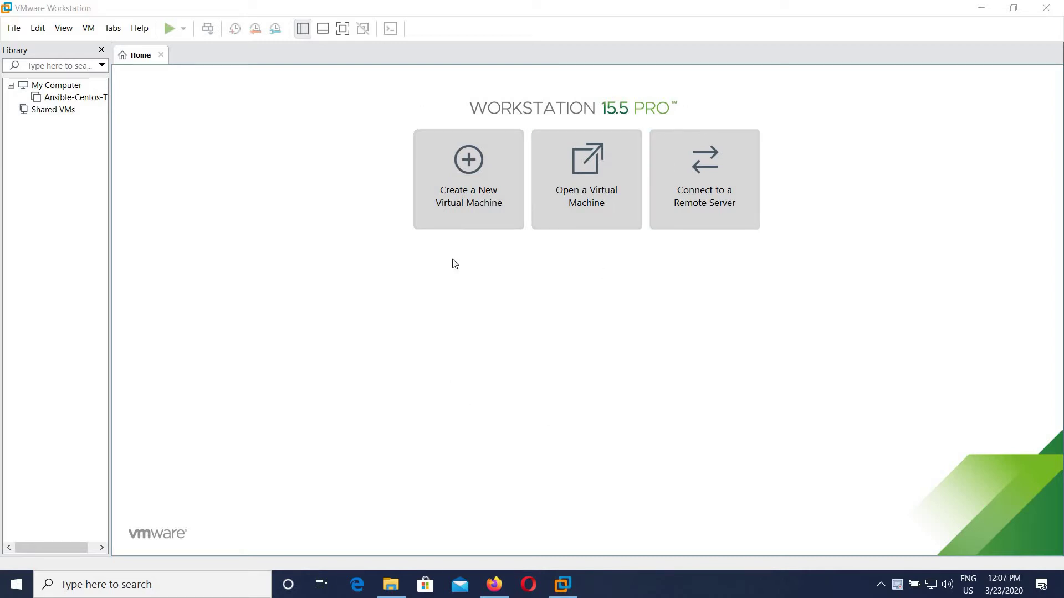
Switch to Firefox and search Google for "kali linux vmware download image".
left_click(494, 584)
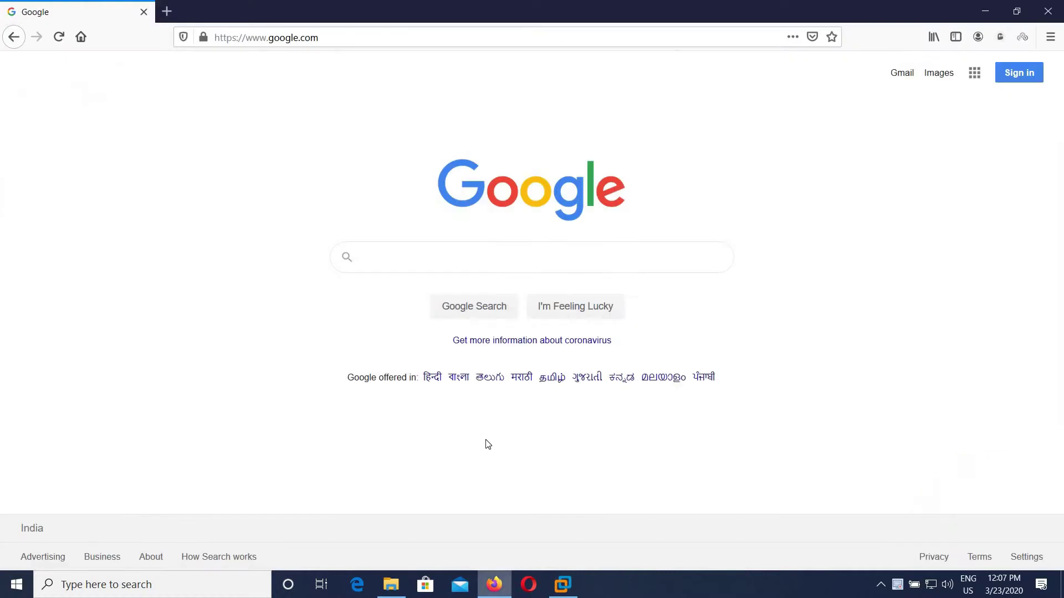
left_click(408, 264)
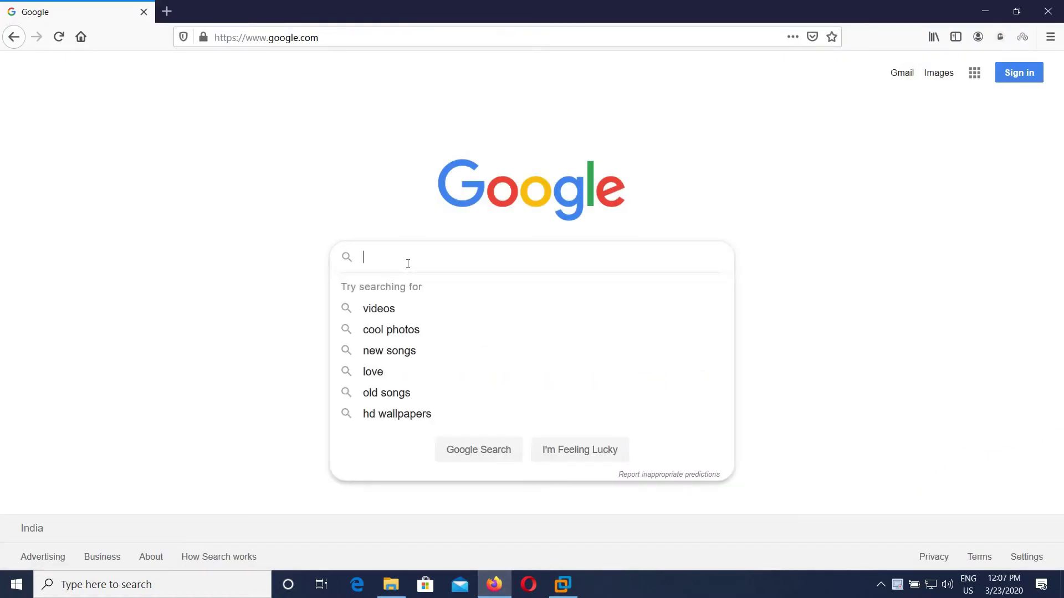
type("kali lin")
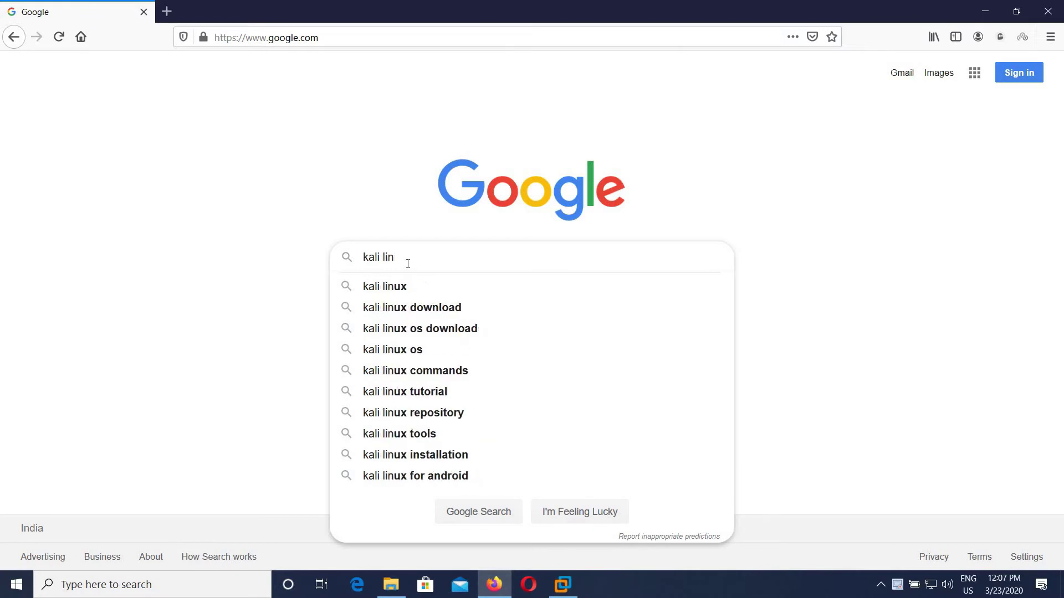
type("ux")
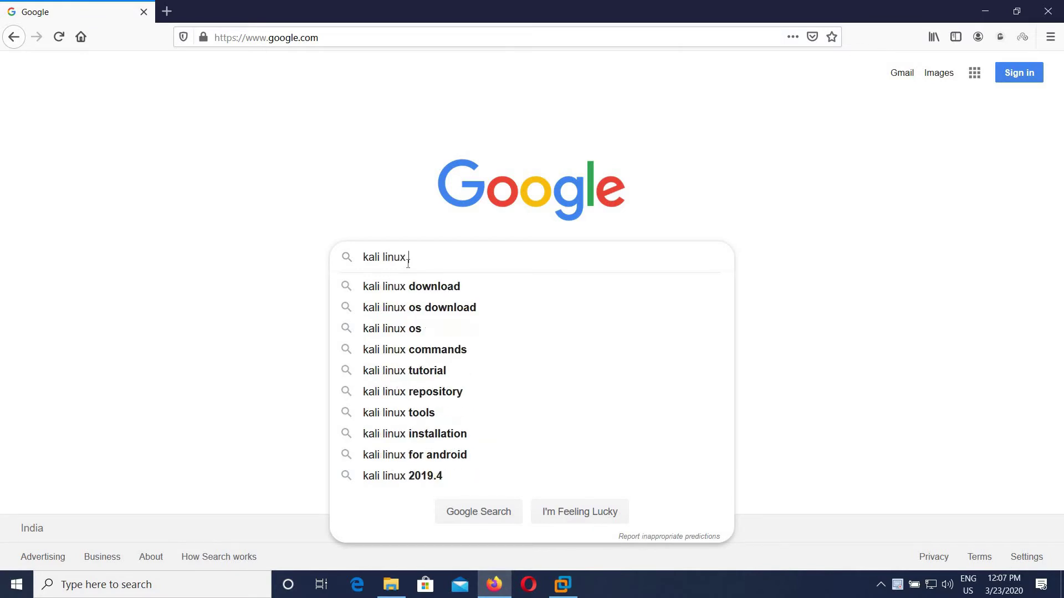
type(" vmware")
key("Down")
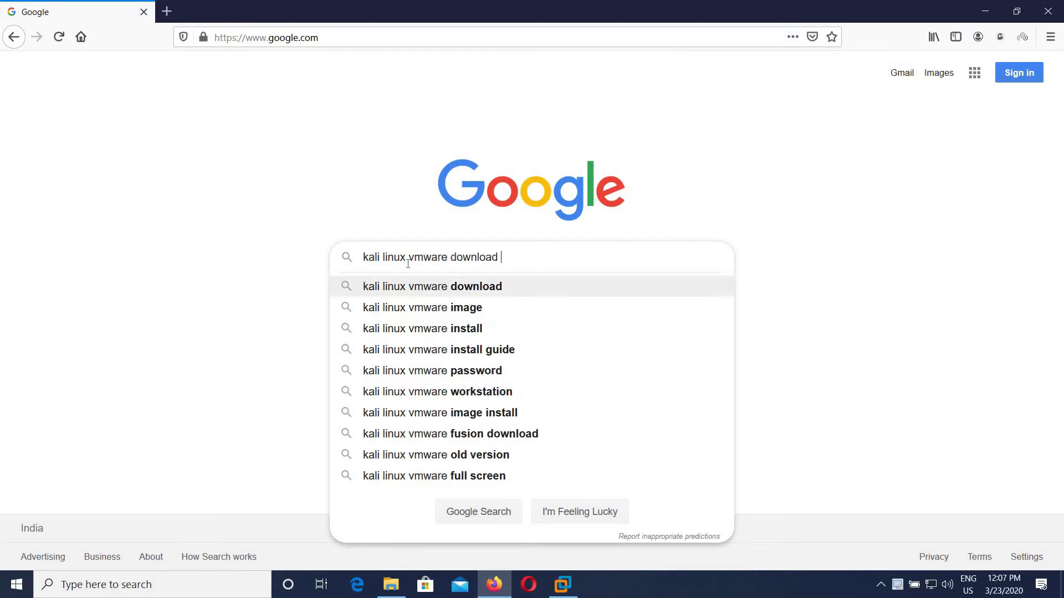
key("Right")
key("Down")
key("Down")
key("Right")
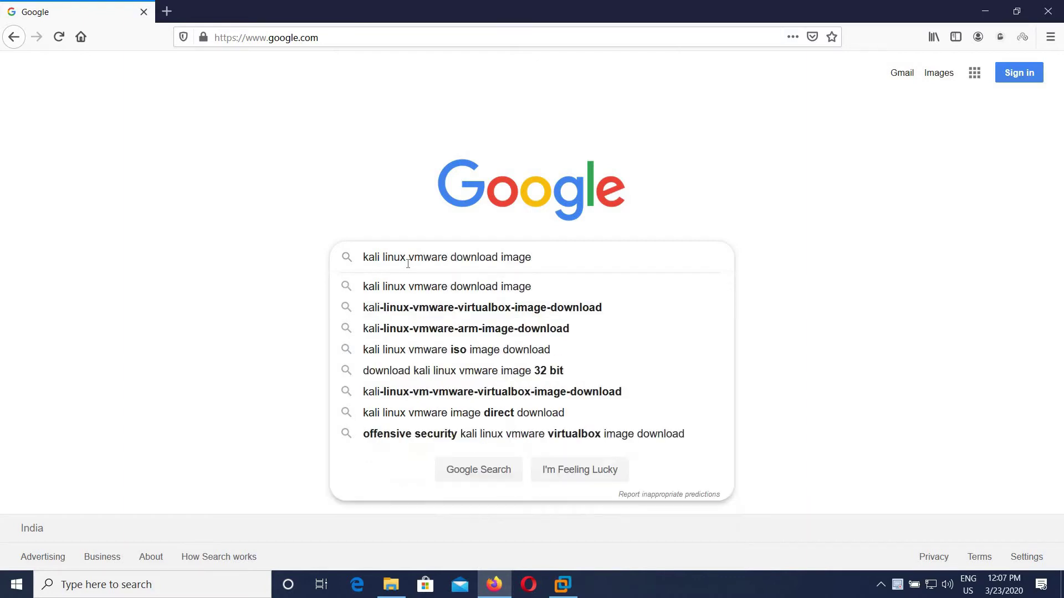
key("Return")
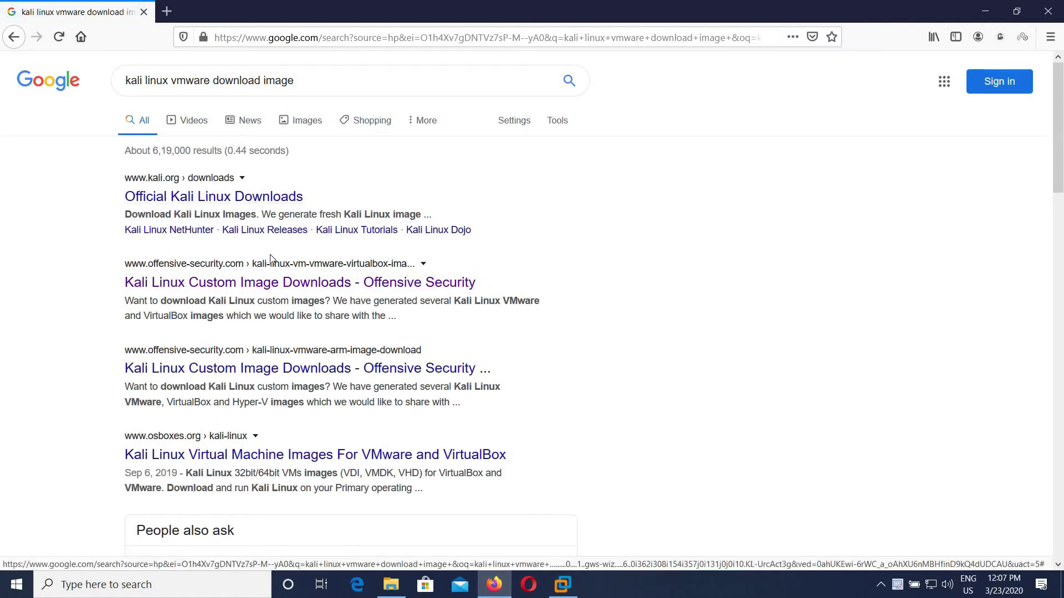
Open the Offensive Security custom image downloads page and view the Kali Linux VMware 64-bit download prompt without downloading.
left_click(391, 284)
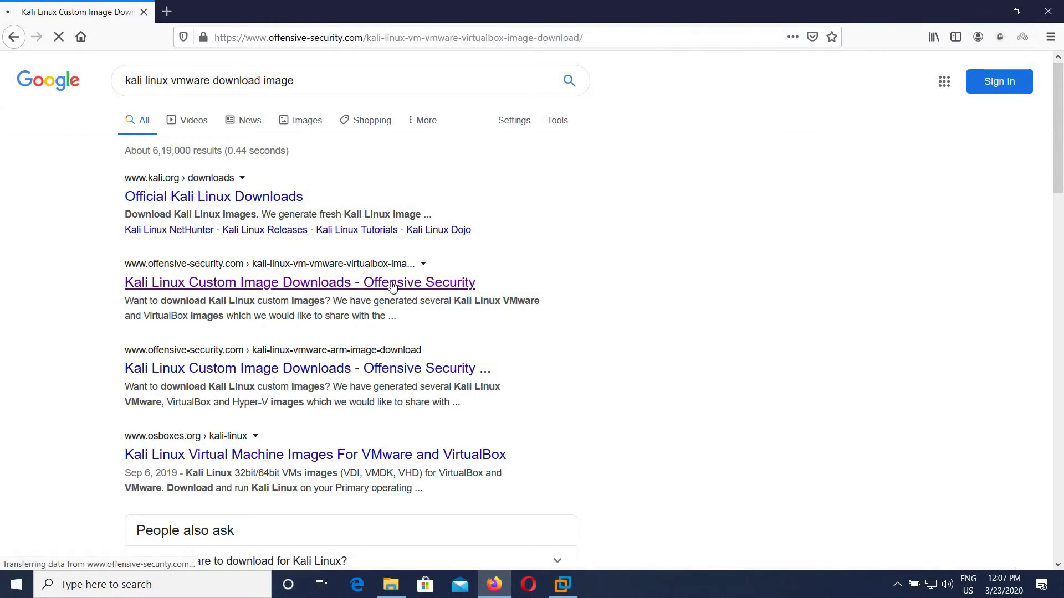
scroll(559, 293, "down", 4)
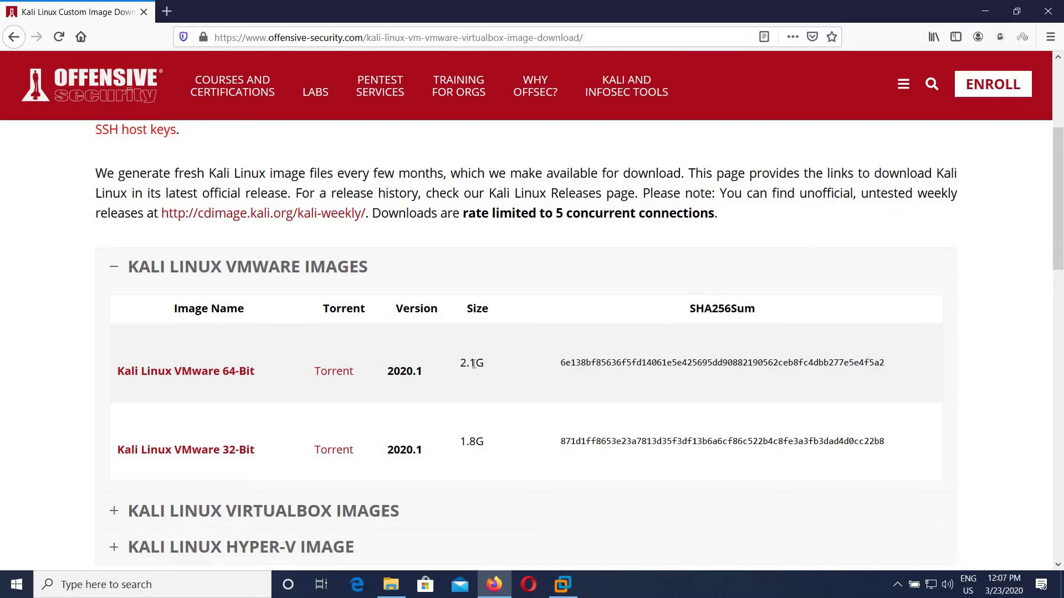
left_click(207, 371)
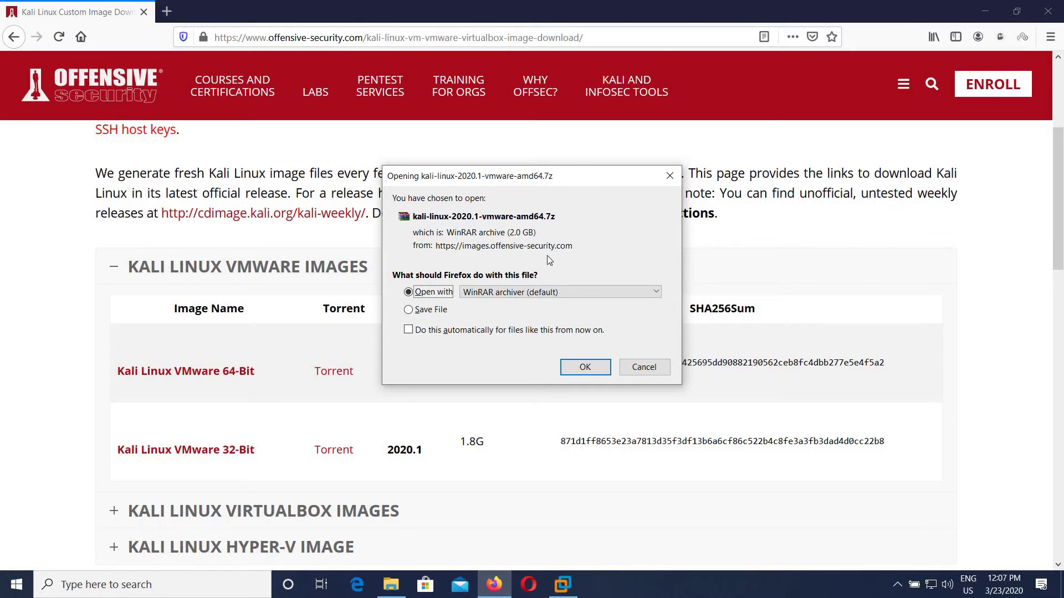
left_click(644, 368)
Switch to File Explorer and check the properties of the kali-linux-2020.1-vmware-amd64 WinRAR archive in the ISO folder.
left_click(391, 584)
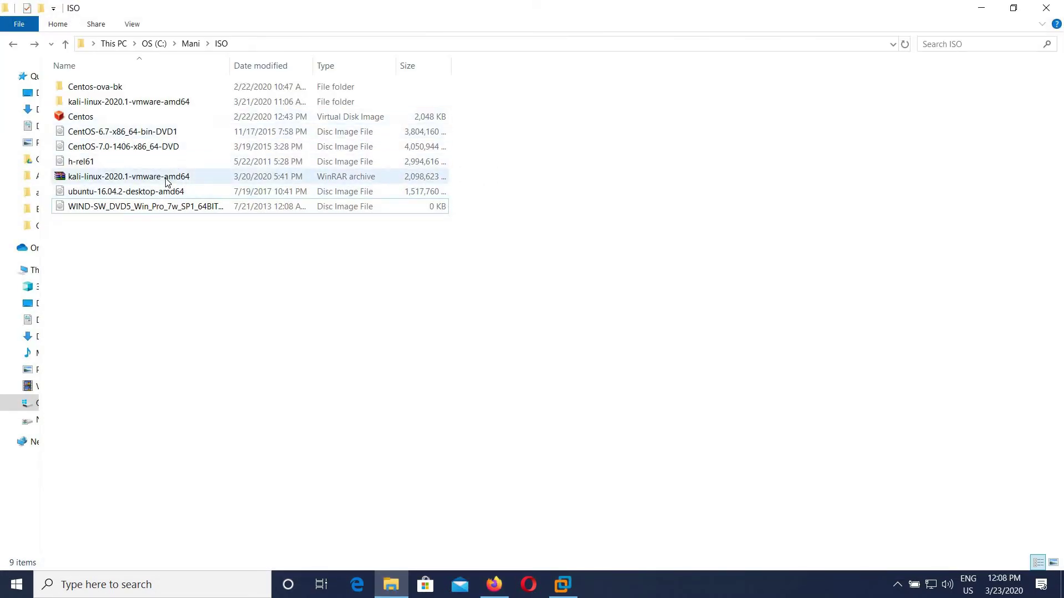
left_click(166, 180)
right_click(166, 180)
left_click(266, 527)
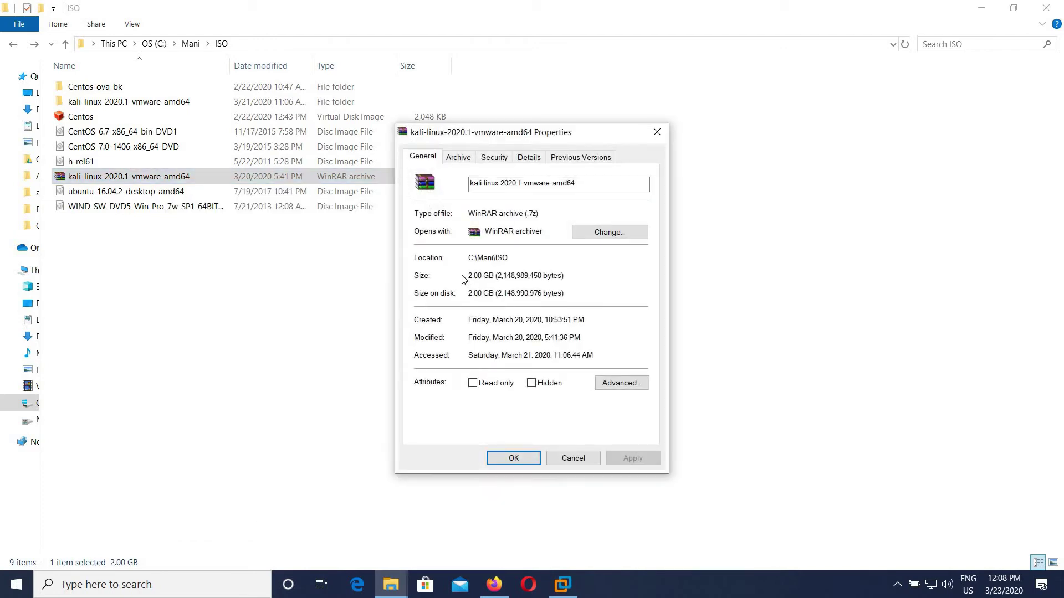
left_click(577, 459)
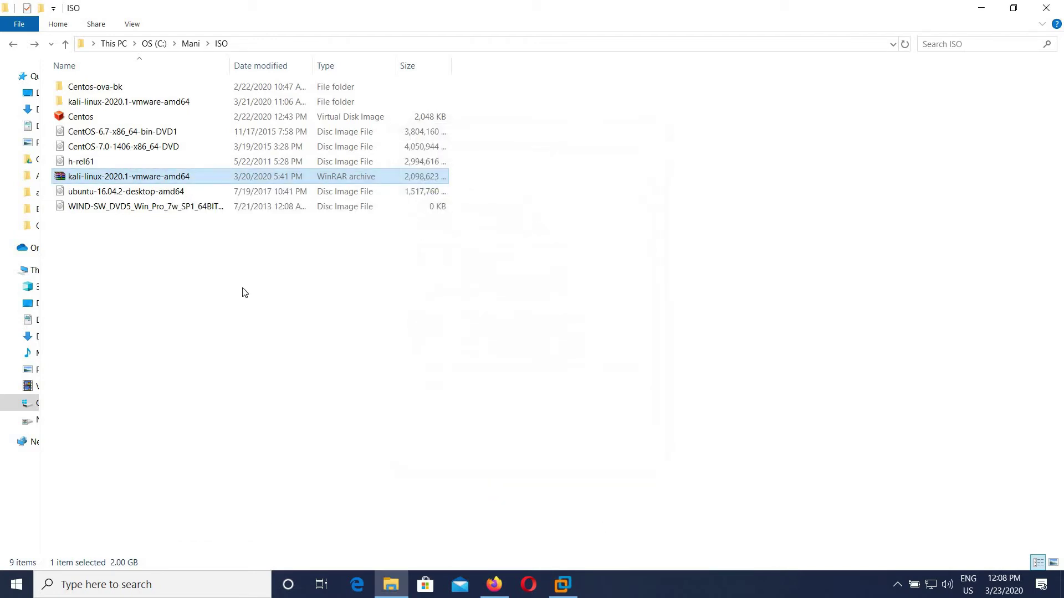
Check the size of the extracted kali-linux-2020.1-vmware-amd64 folder in its properties.
left_click(189, 104)
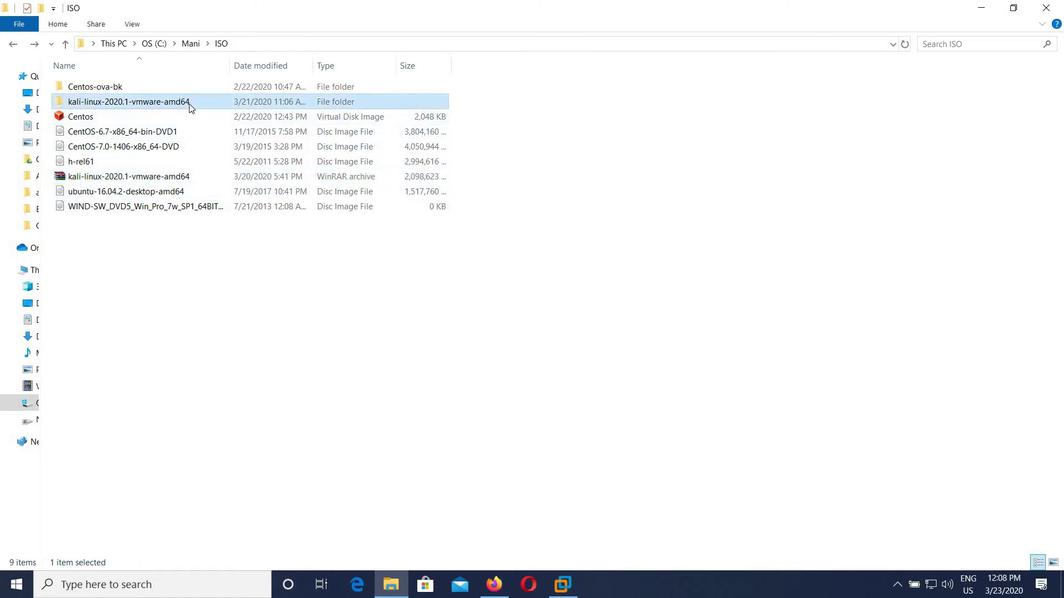
right_click(191, 107)
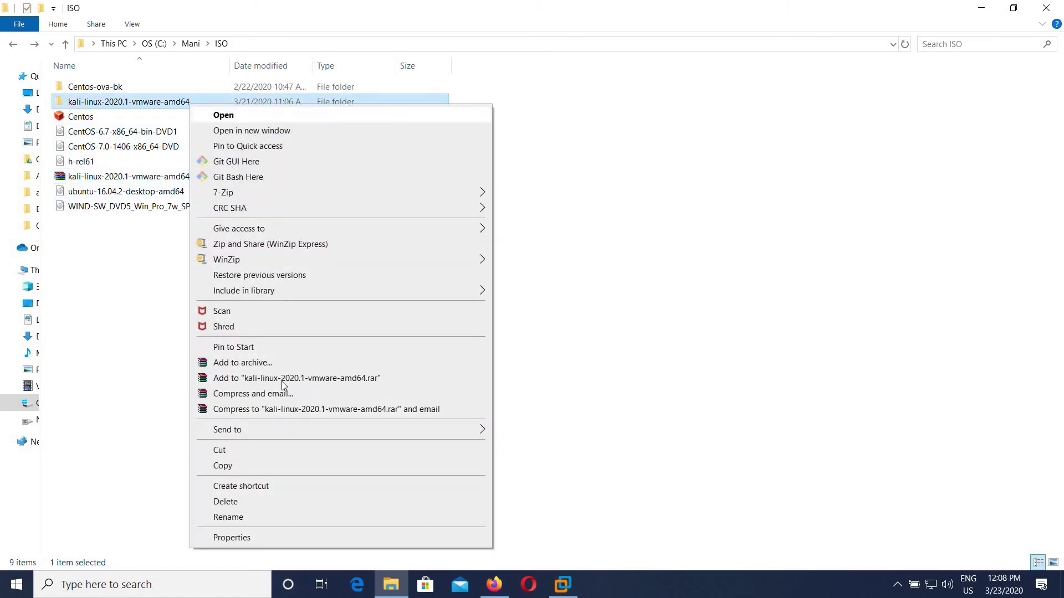
left_click(288, 542)
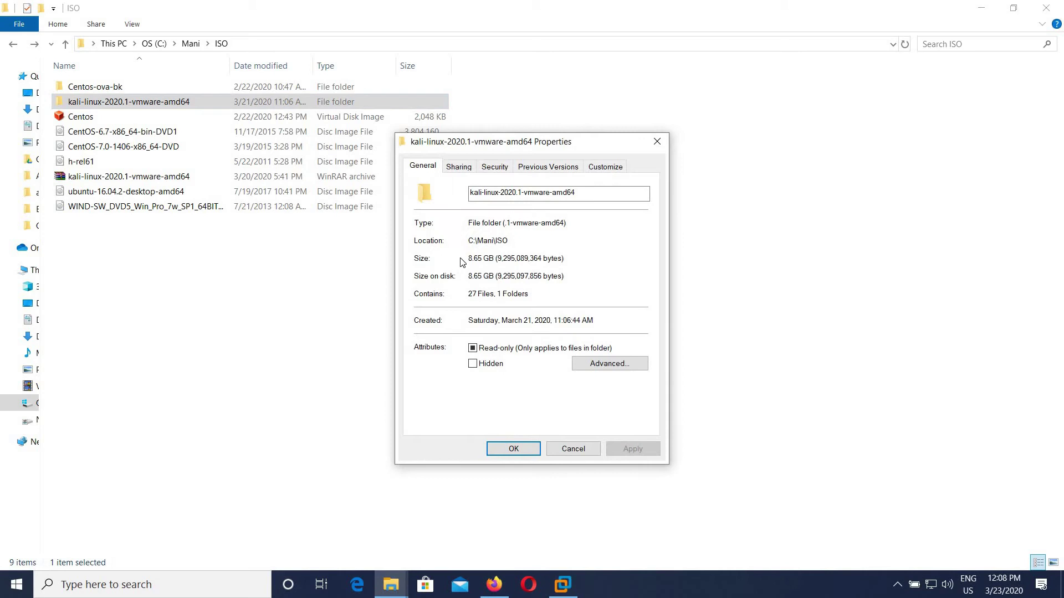
left_click_drag(470, 258, 501, 260)
left_click(571, 450)
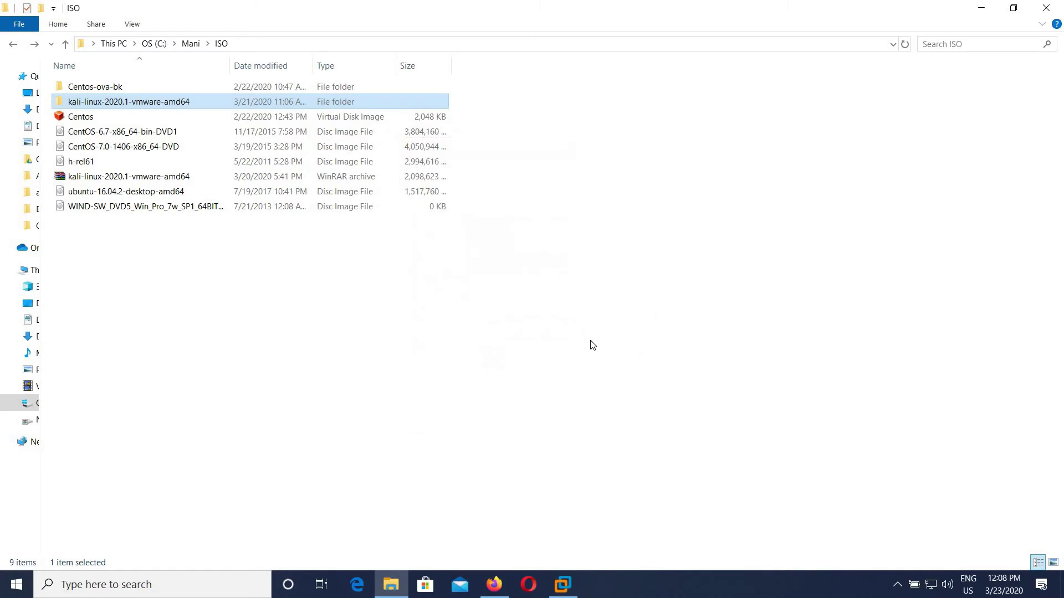
Switch to VMware Workstation and open the Kali-Linux-2020.1-vmware-amd64 virtual machine from the extracted folder inside ISO.
left_click(562, 584)
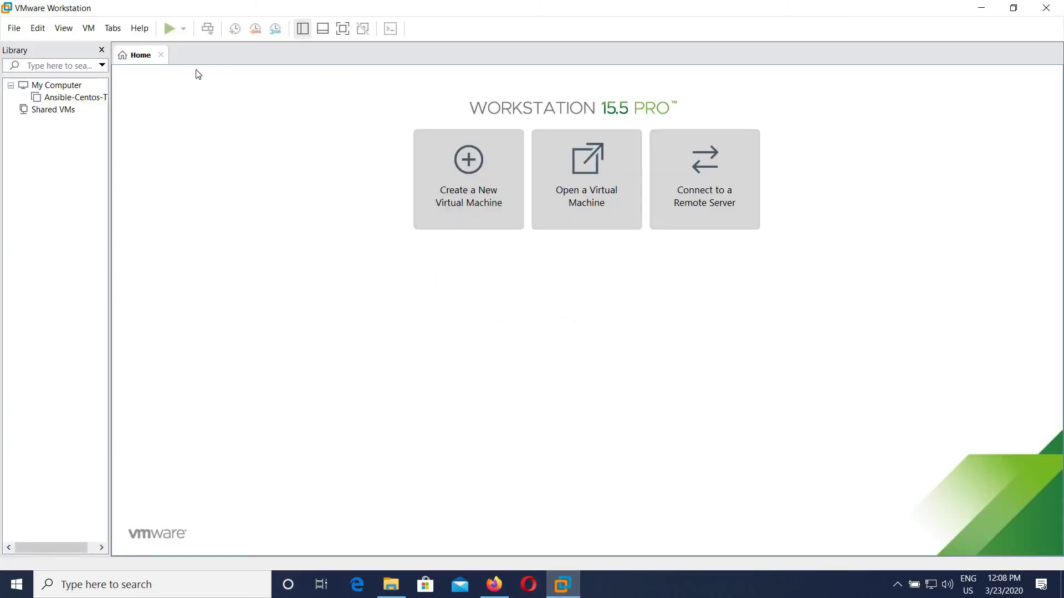
left_click(603, 194)
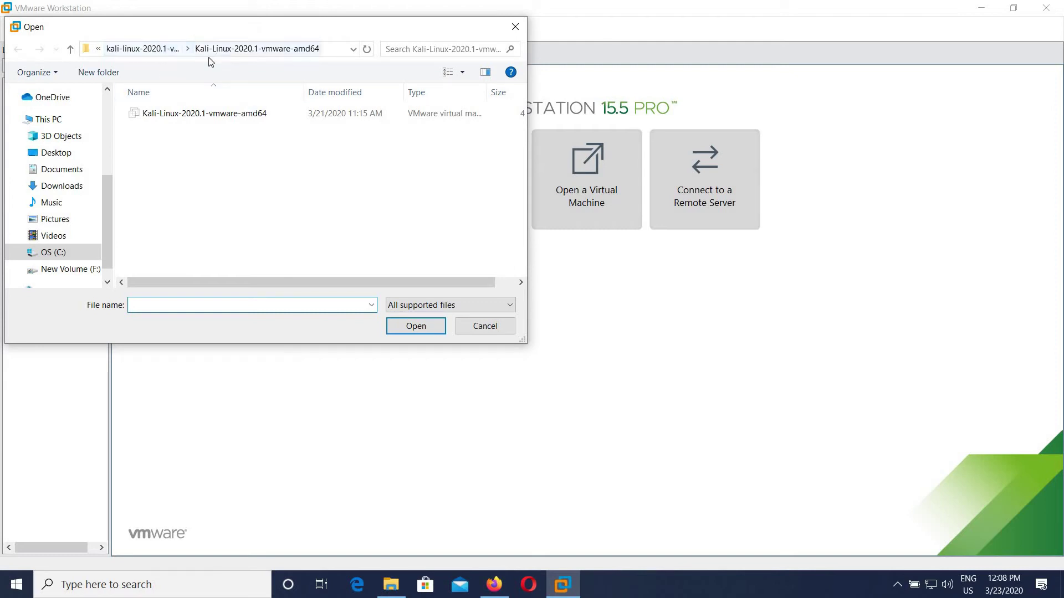
left_click(150, 49)
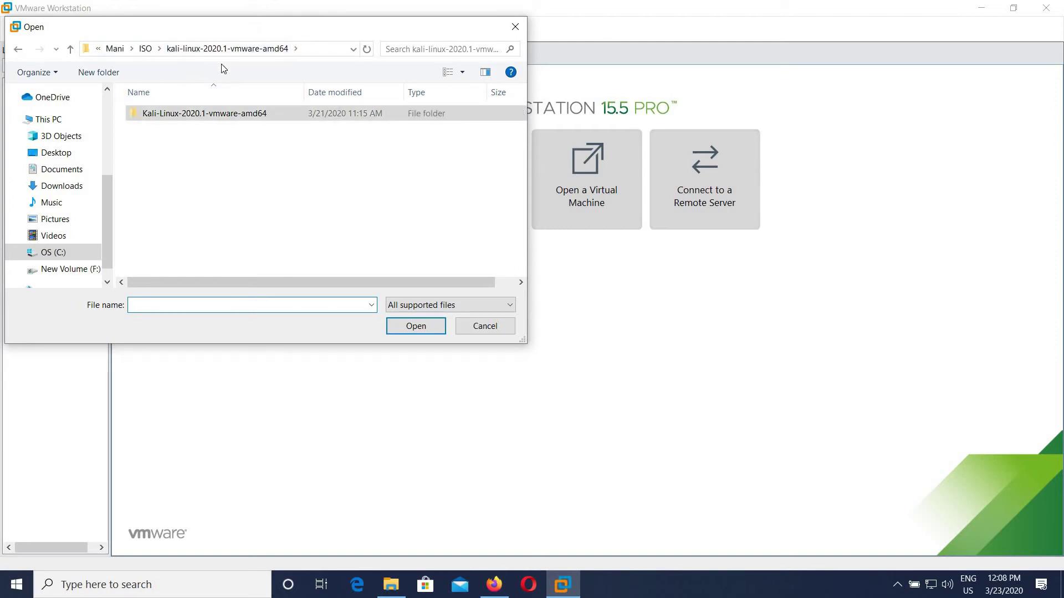
left_click(146, 48)
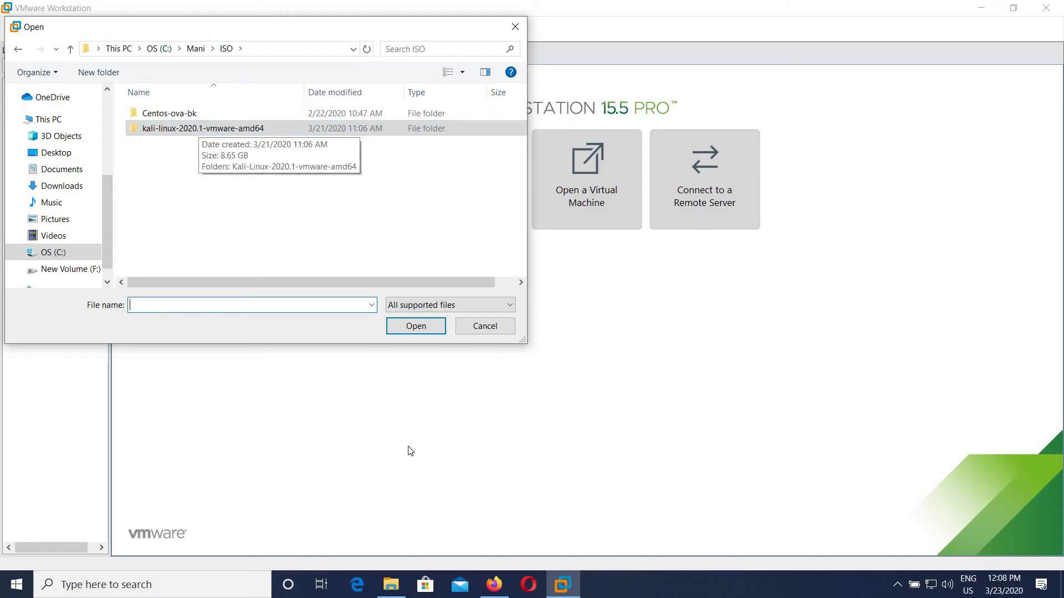
left_click(391, 583)
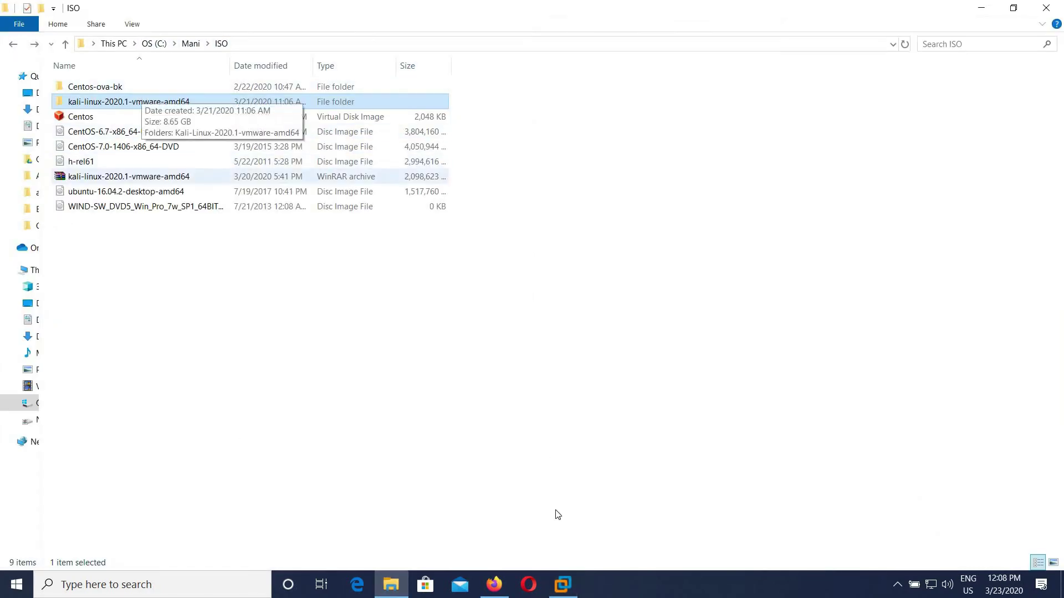
left_click(563, 583)
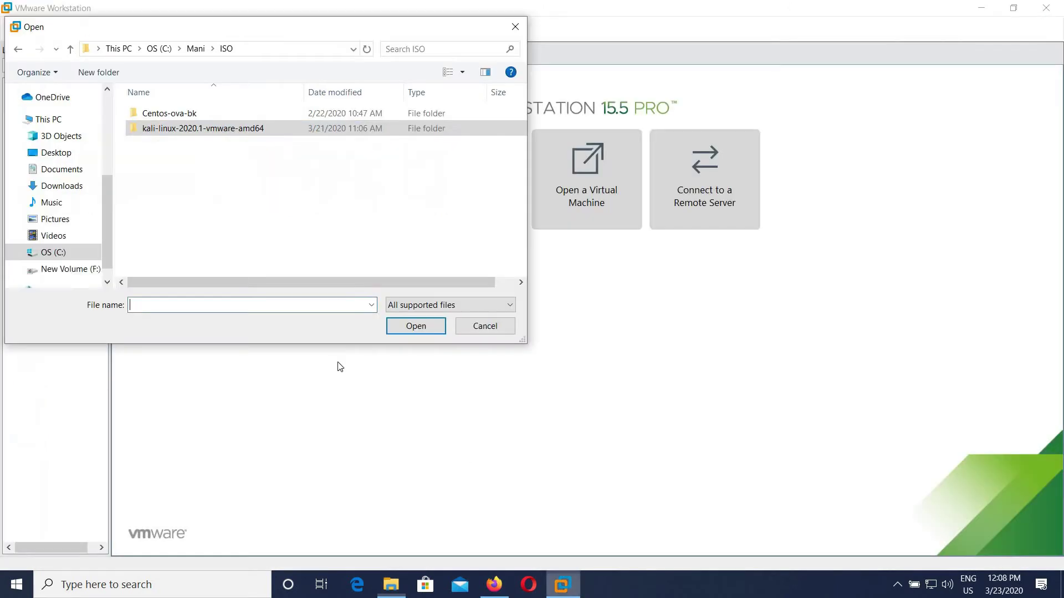
double_click(244, 133)
double_click(234, 117)
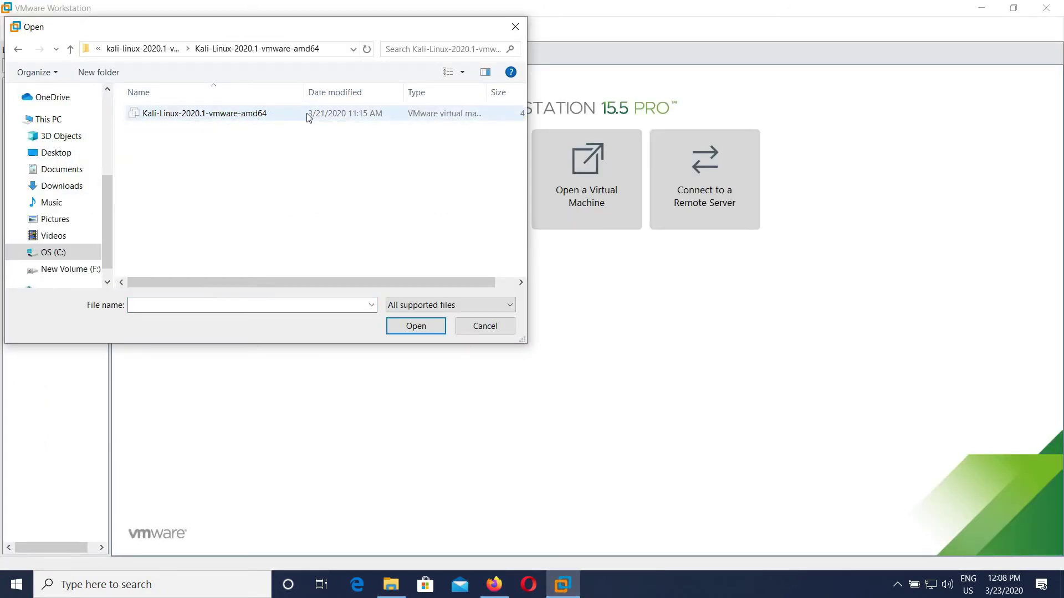
left_click(206, 113)
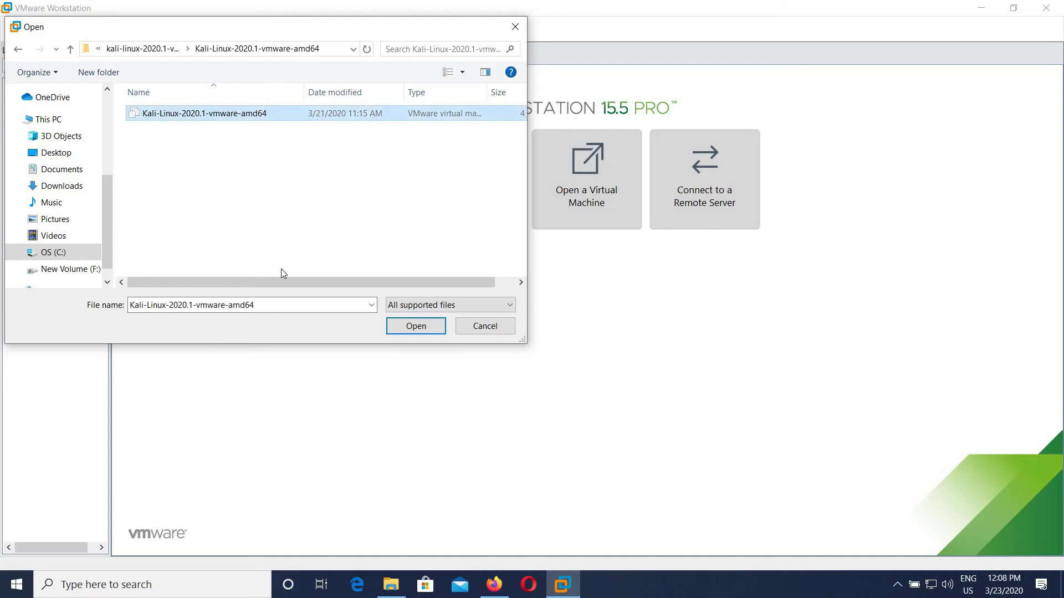
left_click(419, 326)
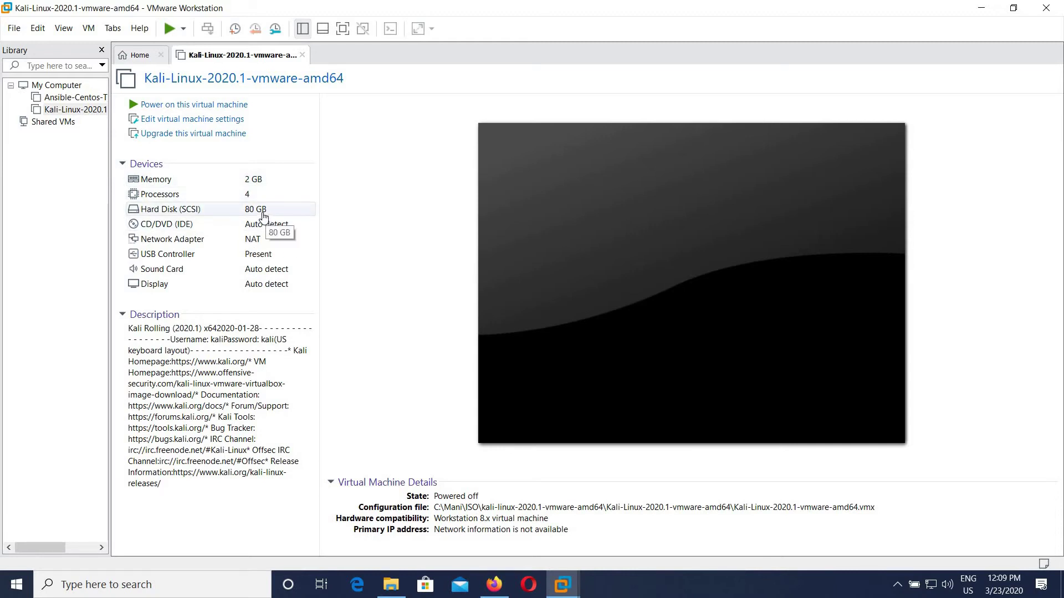
Set the virtual machine's network adapter to Bridged and replicate the physical network connection state.
left_click(197, 244)
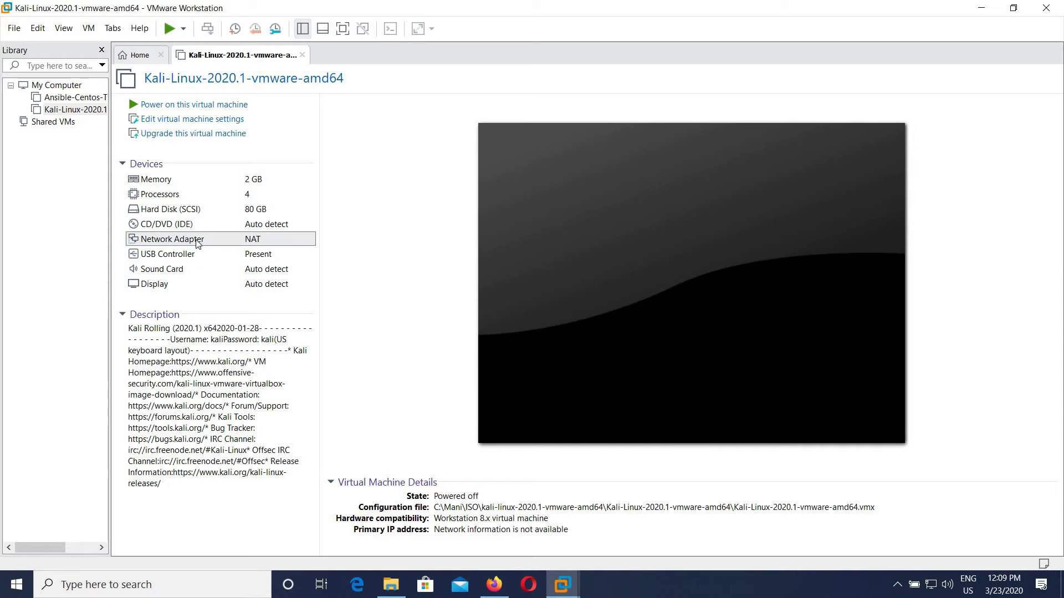
double_click(169, 247)
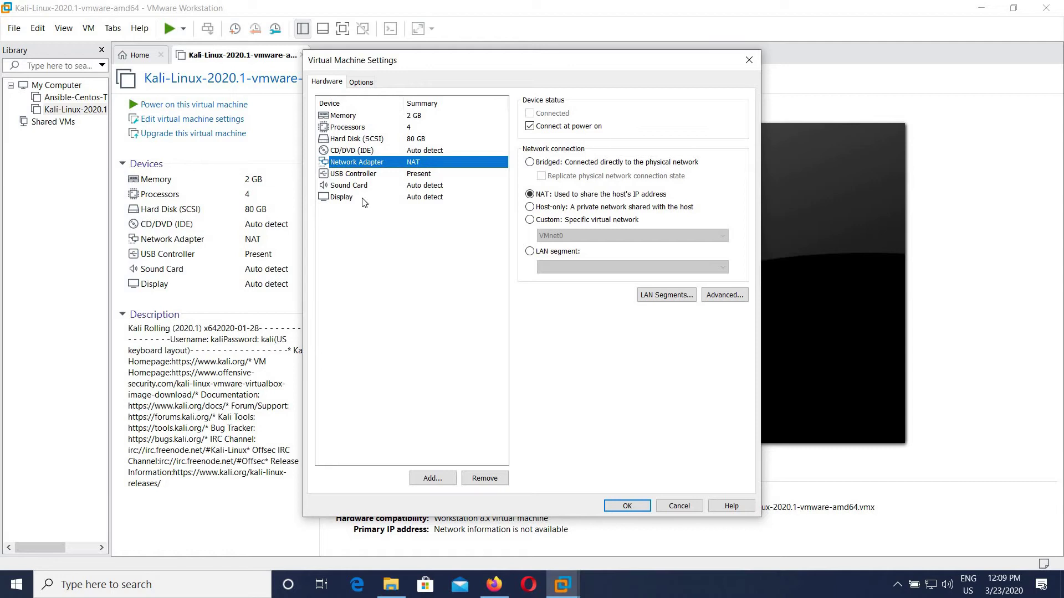
left_click(546, 164)
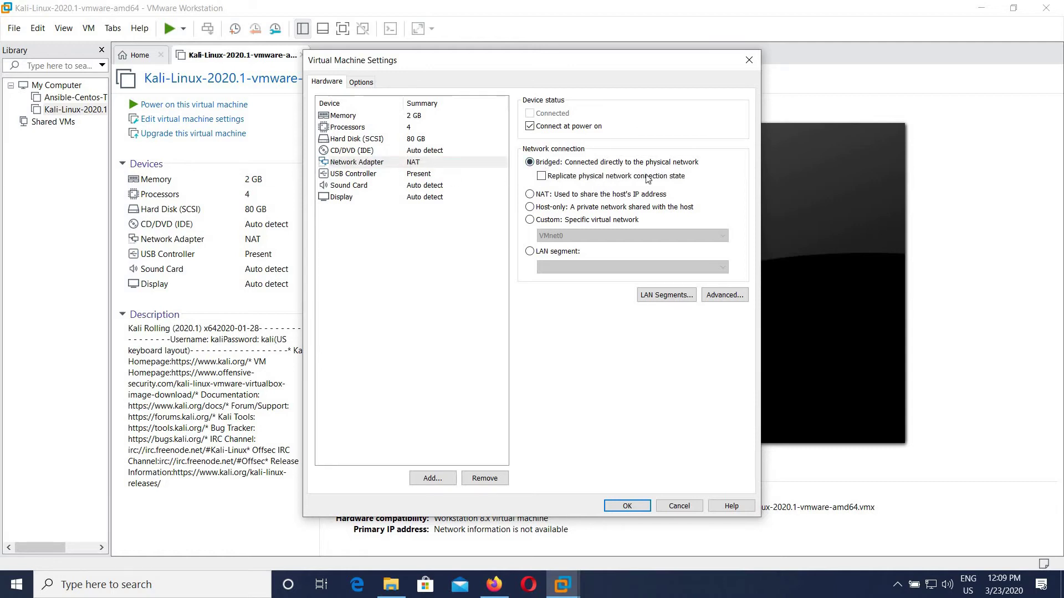
left_click(586, 175)
Set the virtual machine's memory to 4096 MB and apply the hardware settings.
left_click(353, 118)
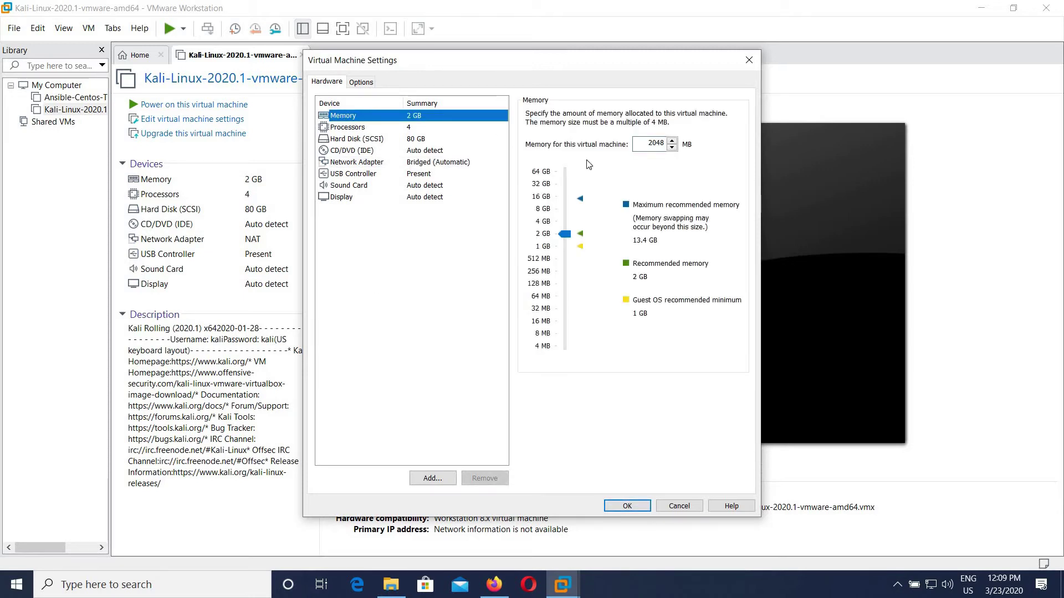
left_click_drag(565, 235, 566, 221)
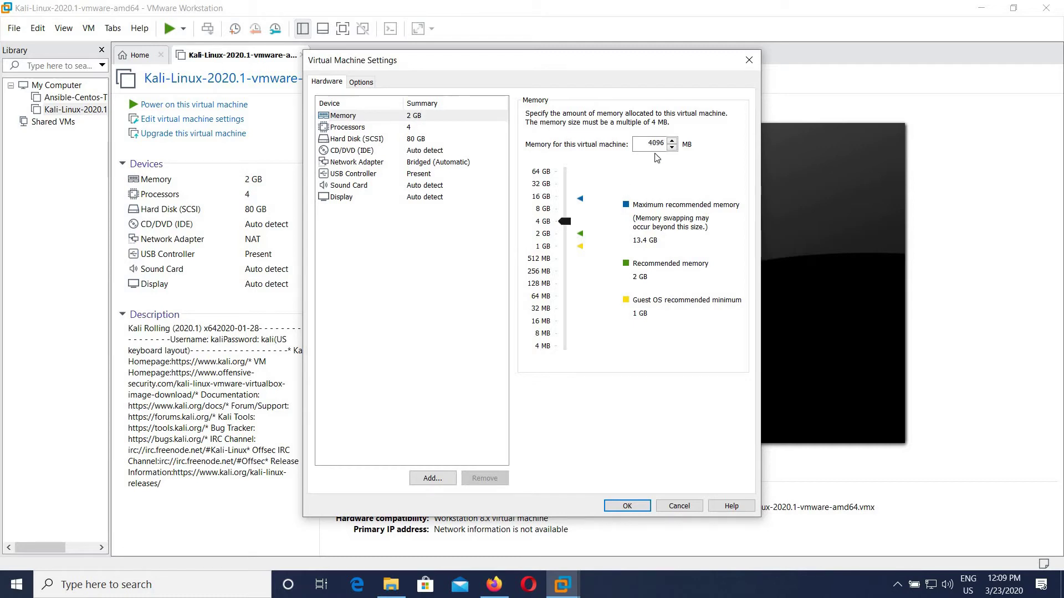
left_click(644, 506)
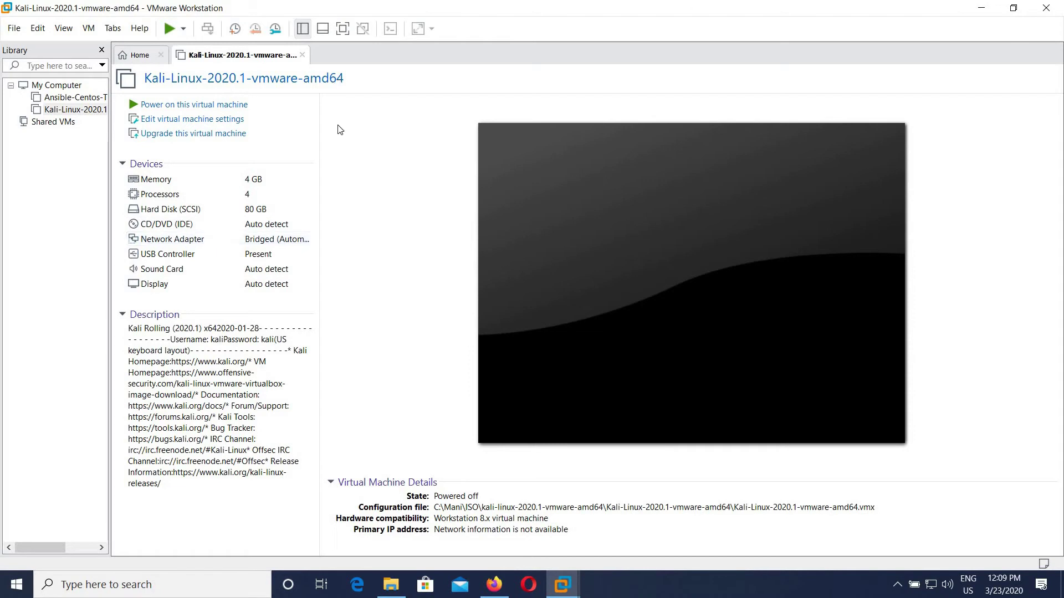
Power on the Kali virtual machine and log in with the username kali and the account password.
left_click(213, 109)
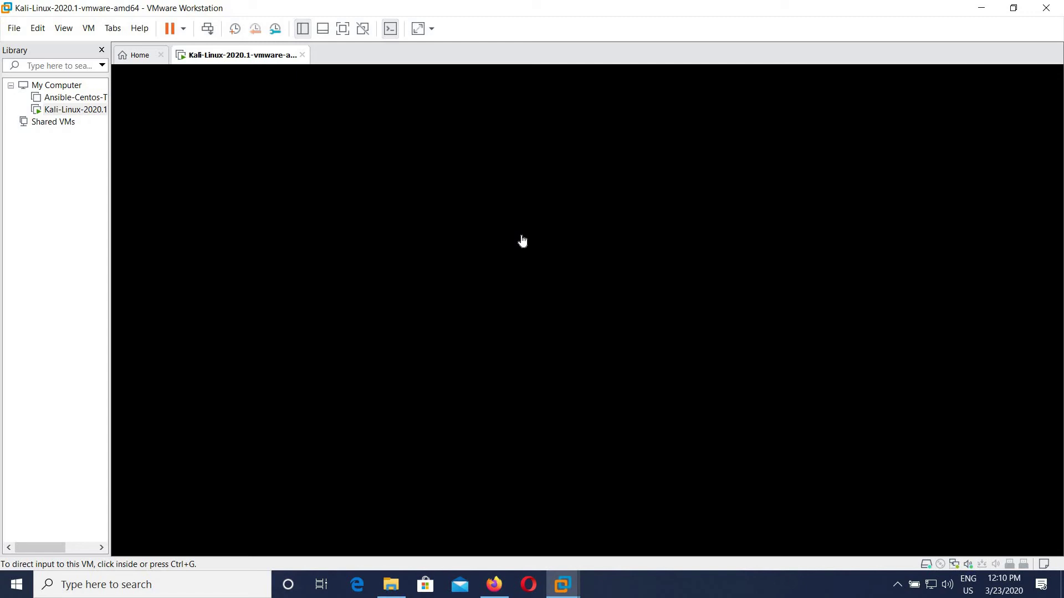
left_click(523, 240)
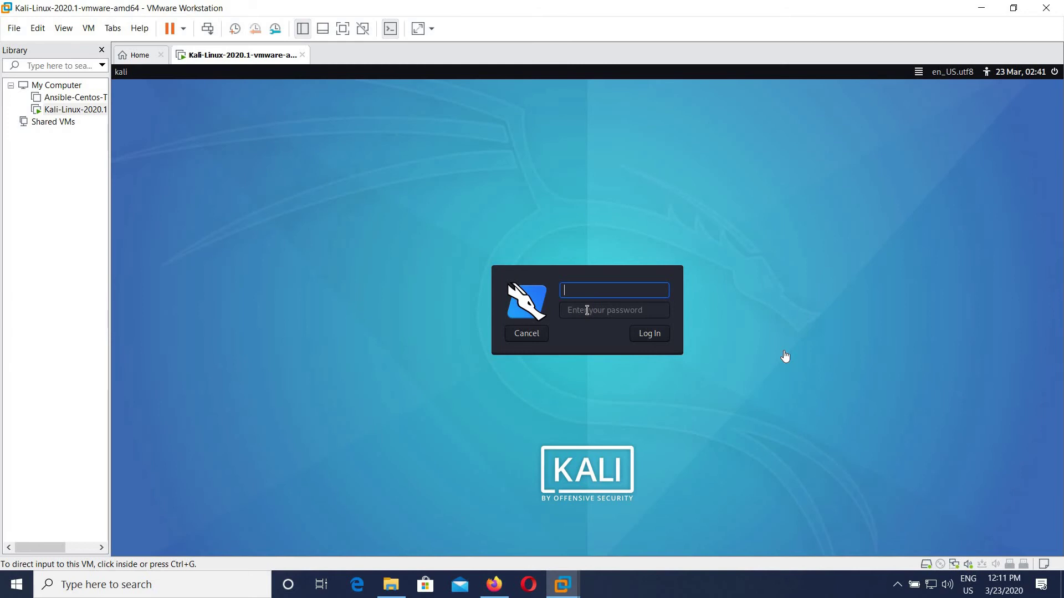
left_click(620, 295)
type("kali")
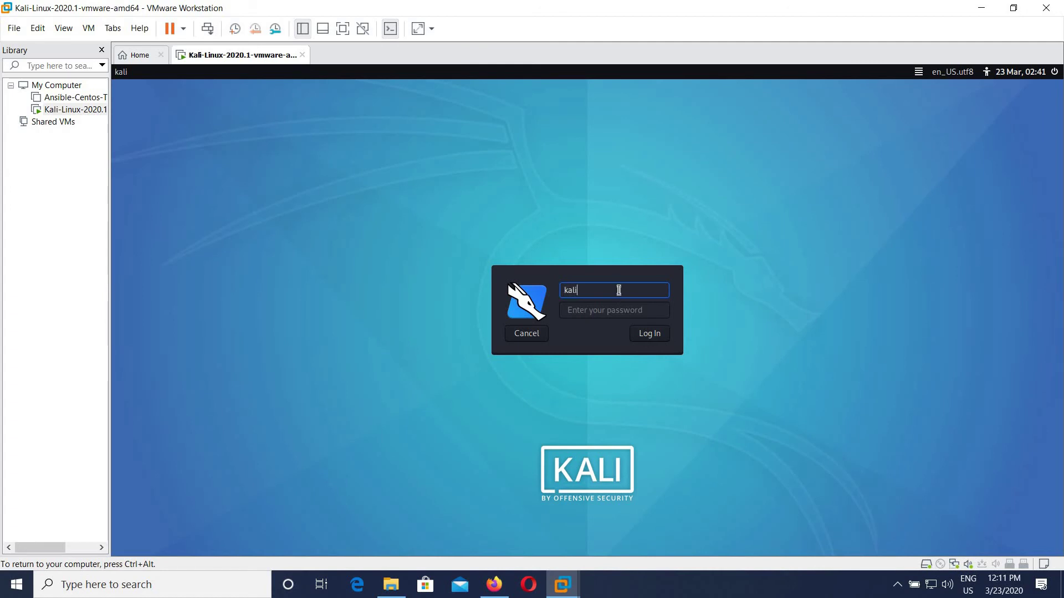
key("Tab")
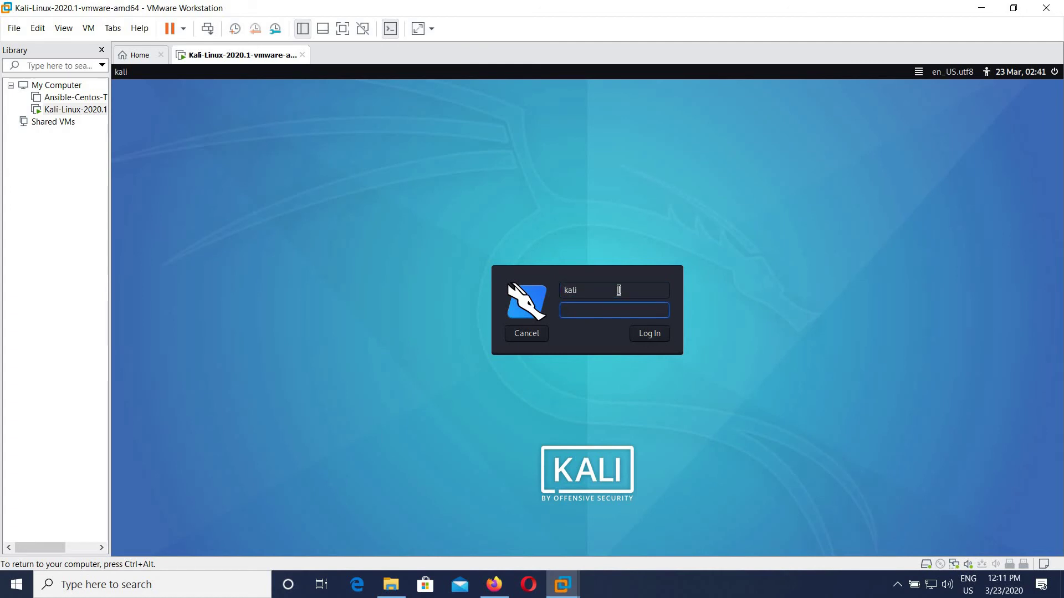
type("kali")
left_click(660, 335)
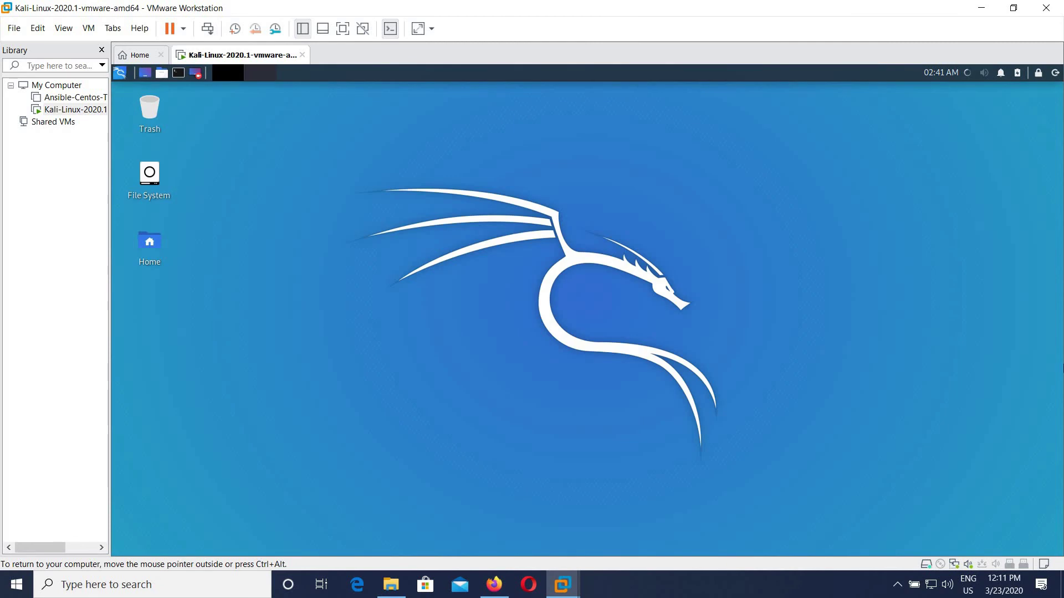
Open a terminal from the Kali desktop.
right_click(312, 174)
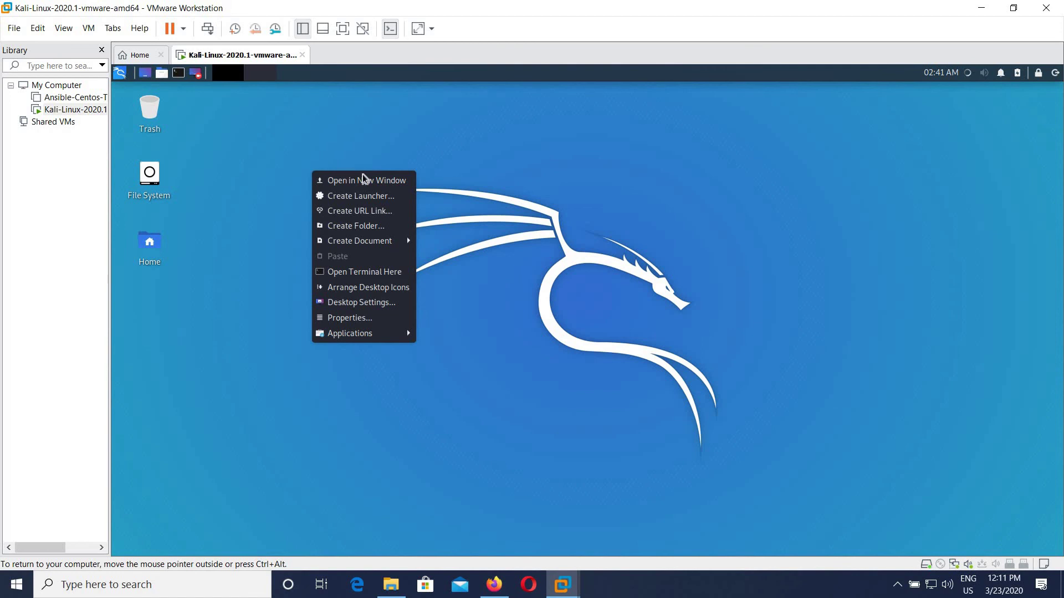
left_click(397, 272)
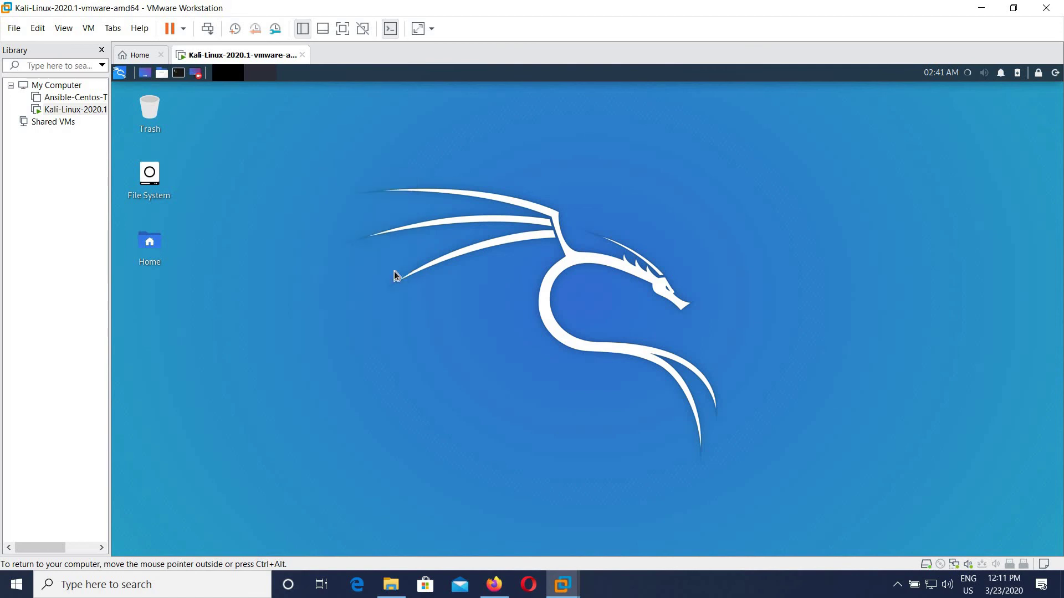